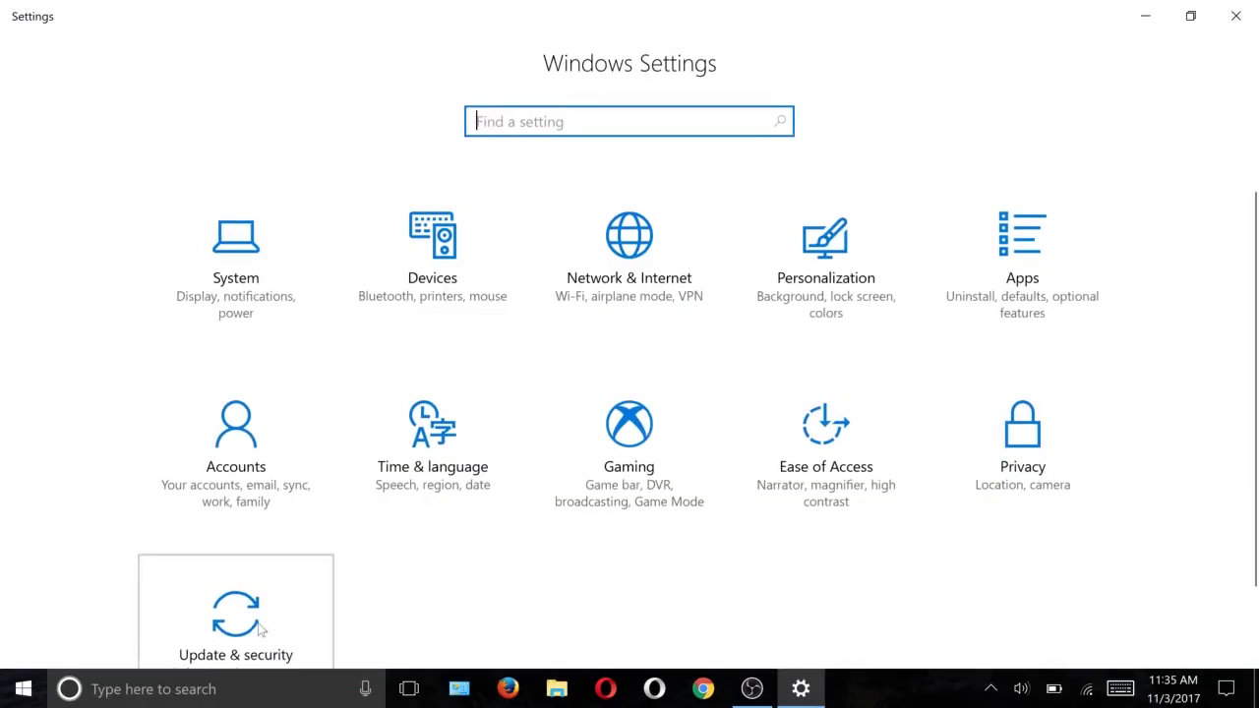
click(259, 628)
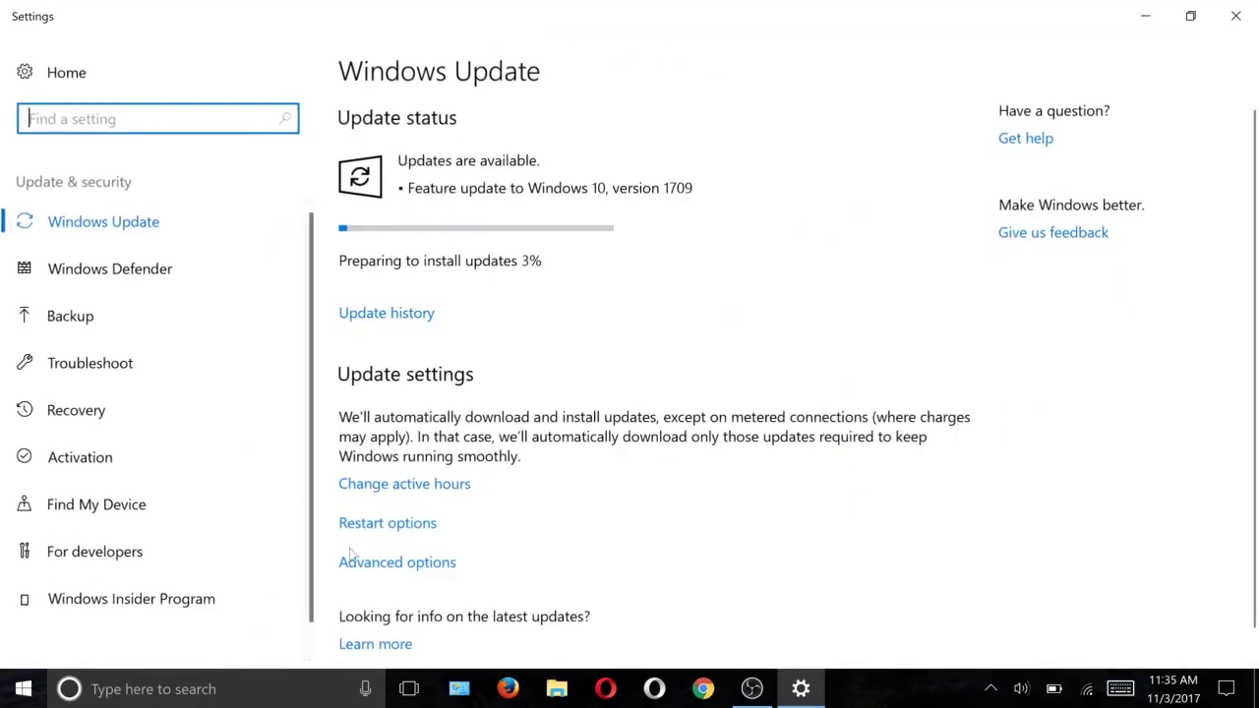
click(366, 325)
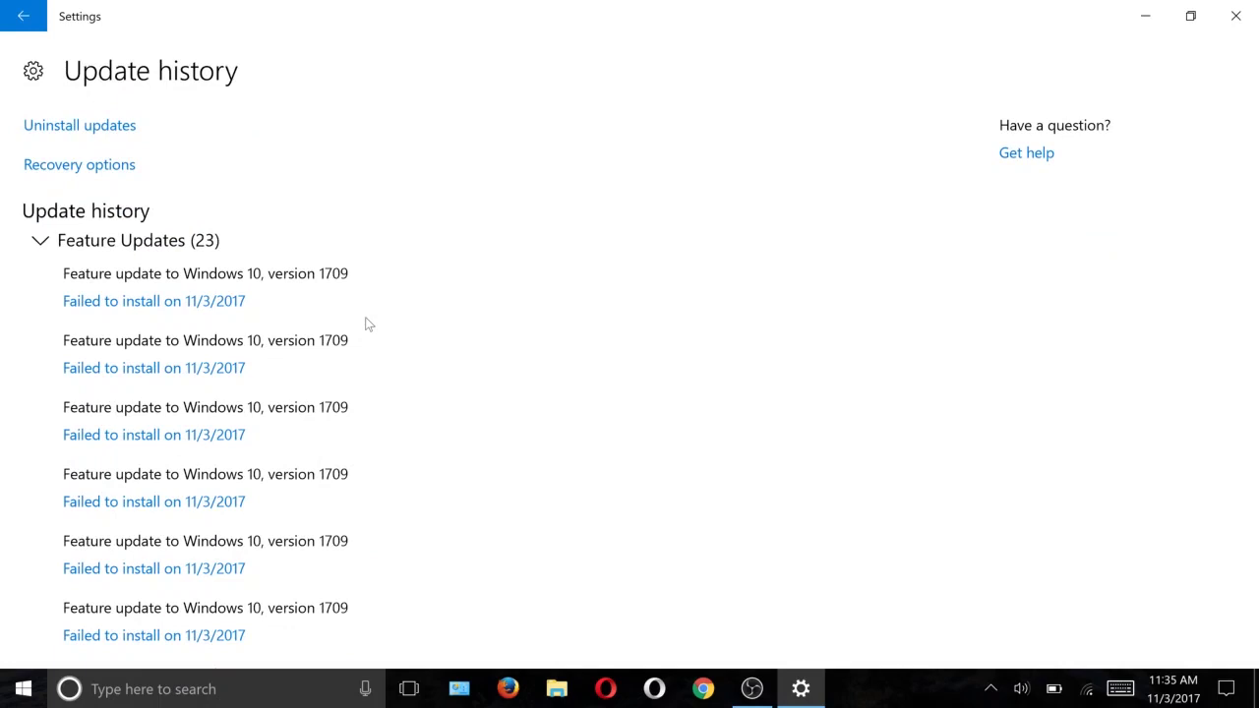
scroll(367, 323, down, 3)
scroll(367, 324, down, 2)
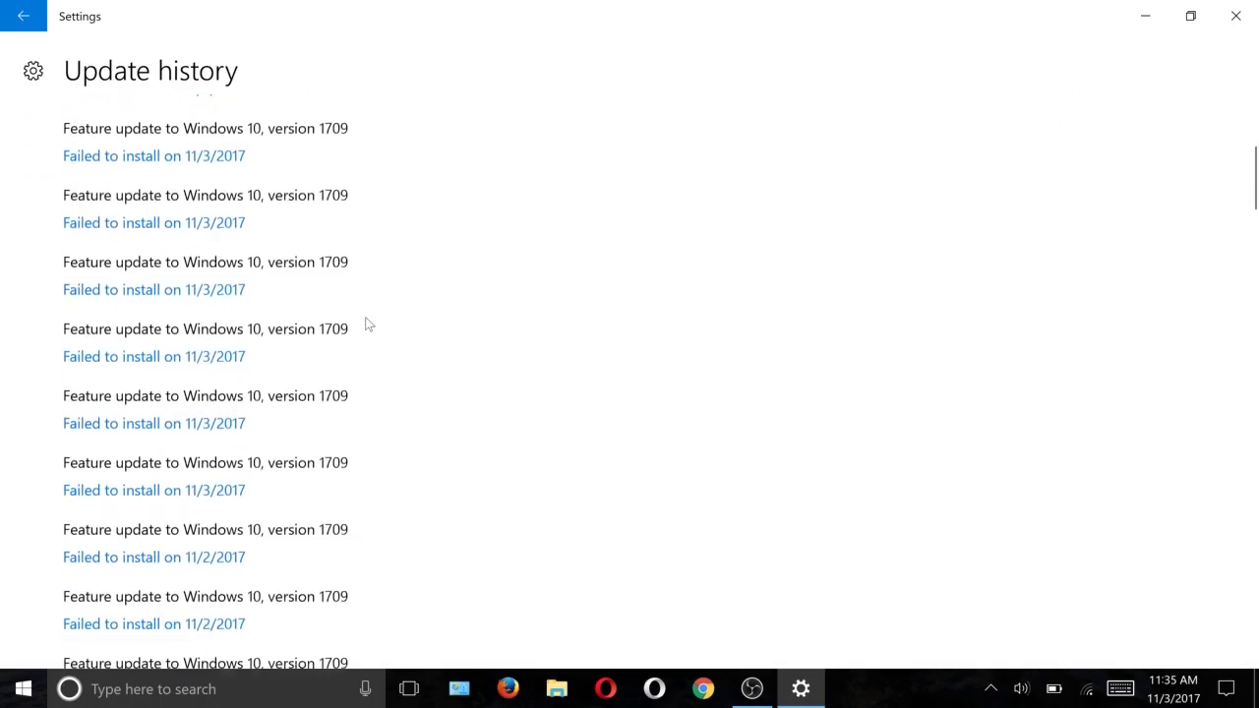
scroll(367, 324, down, 2)
scroll(367, 323, down, 1)
scroll(367, 324, down, 2)
scroll(367, 324, down, 3)
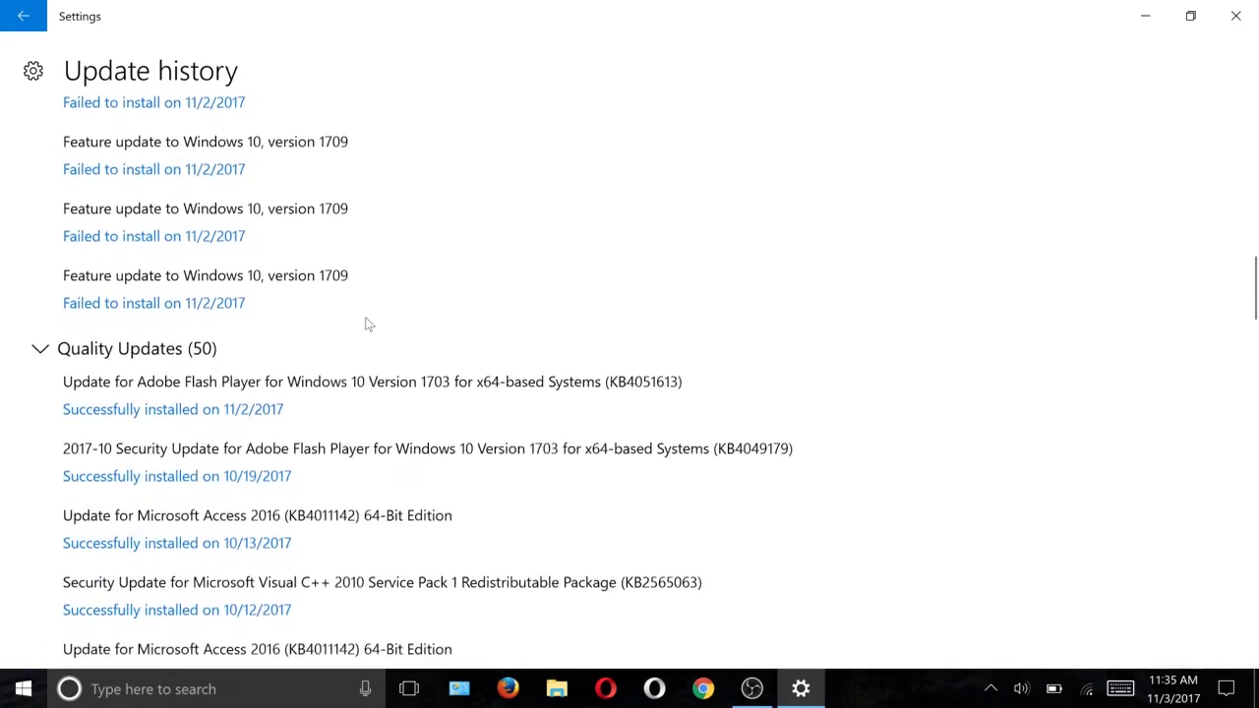
scroll(367, 323, up, 5)
scroll(367, 324, up, 3)
scroll(367, 323, up, 5)
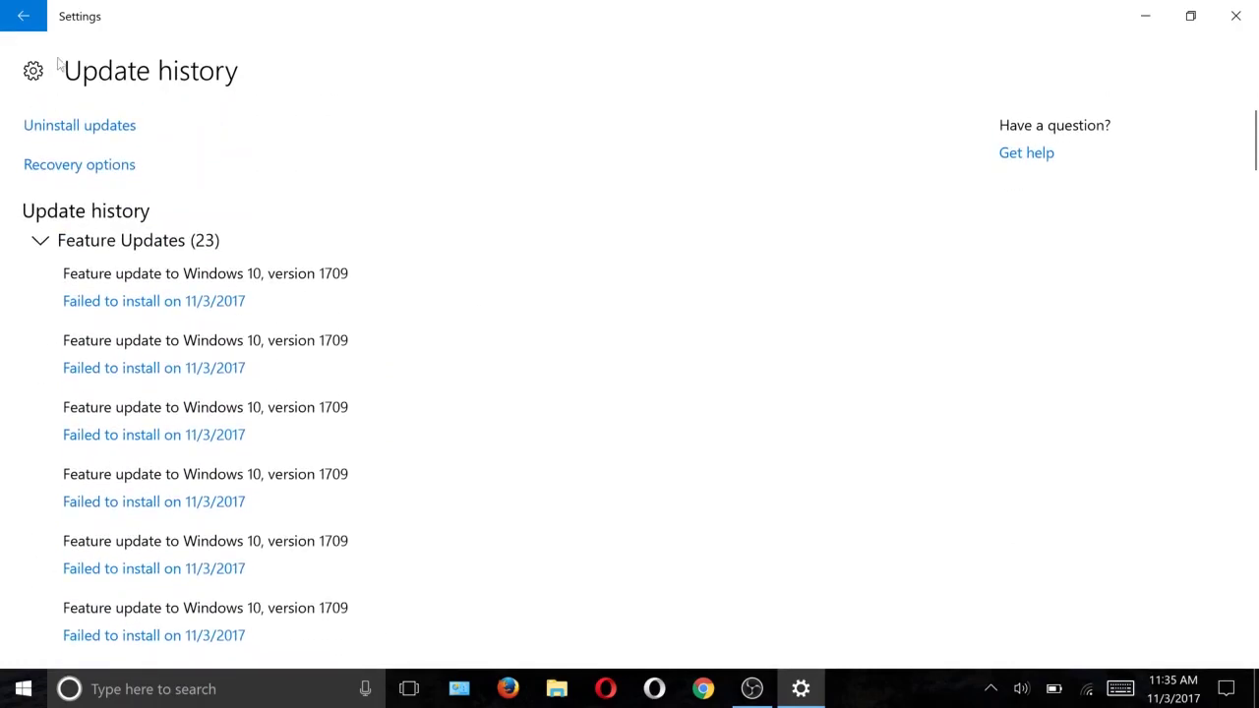
click(24, 16)
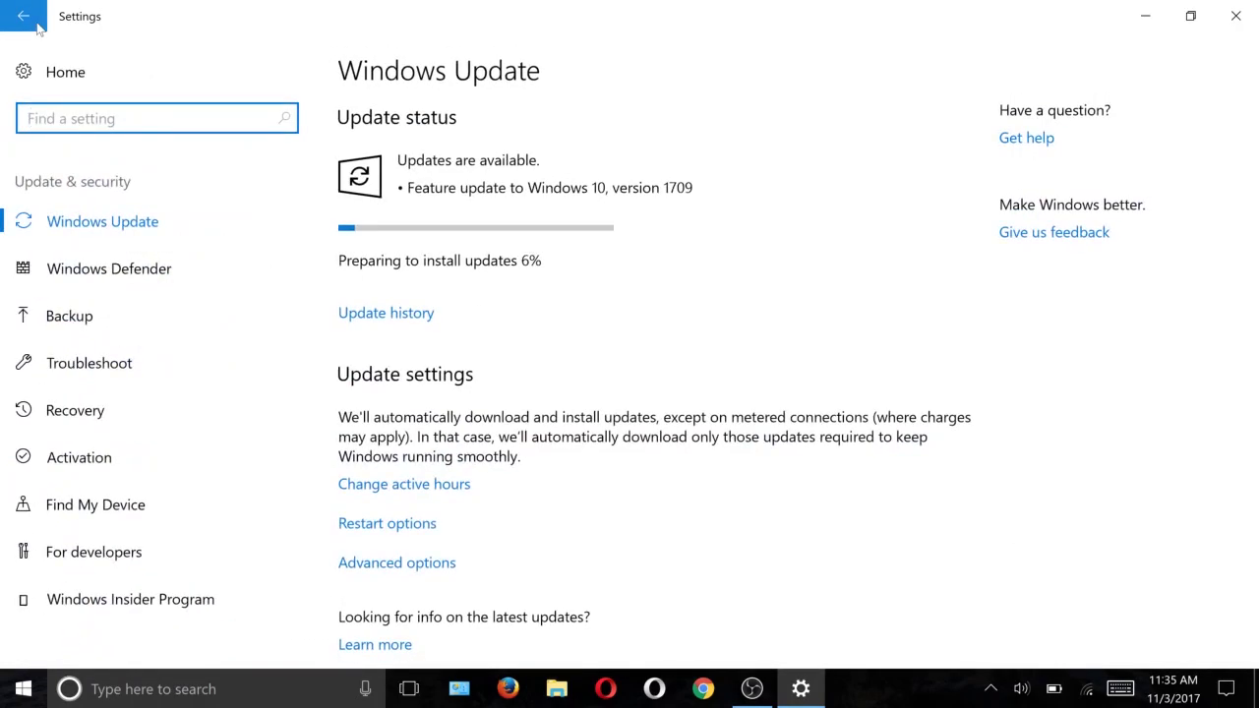
click(24, 16)
Close Settings and run a Google search for 'windows update assistant' from the 'windows up' suggestion
click(1235, 16)
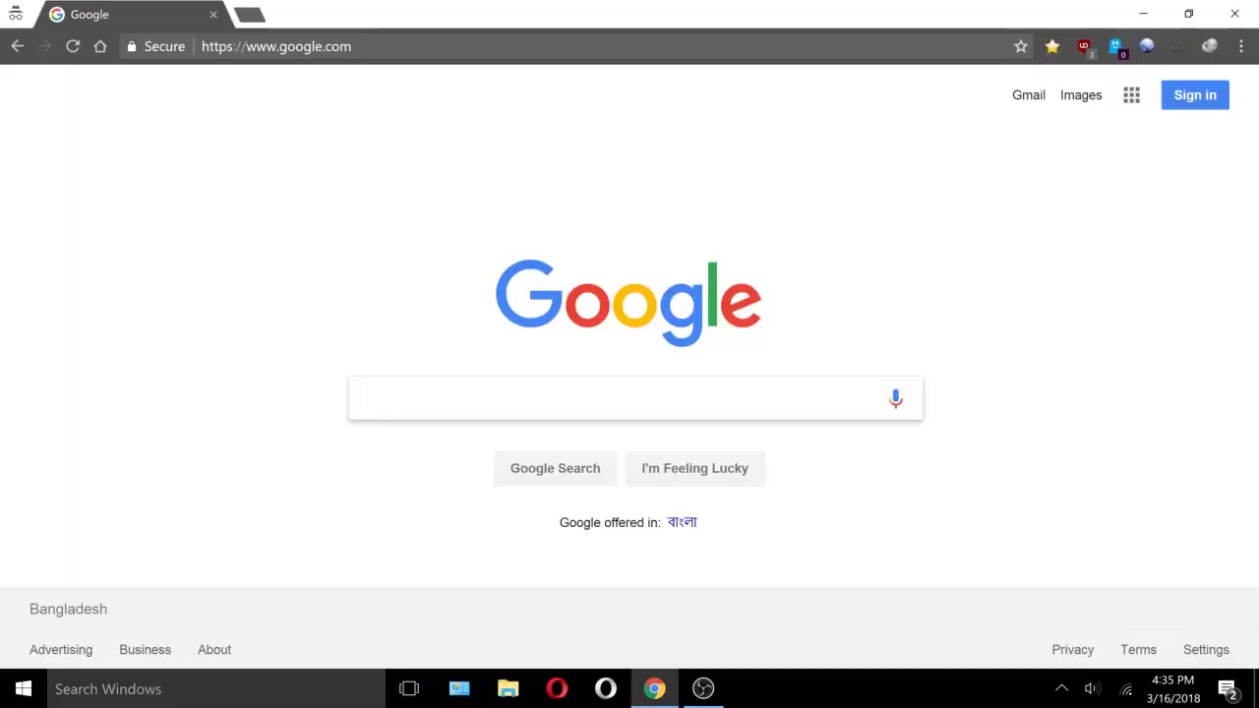
text(wind)
text(ows up)
key(Escape)
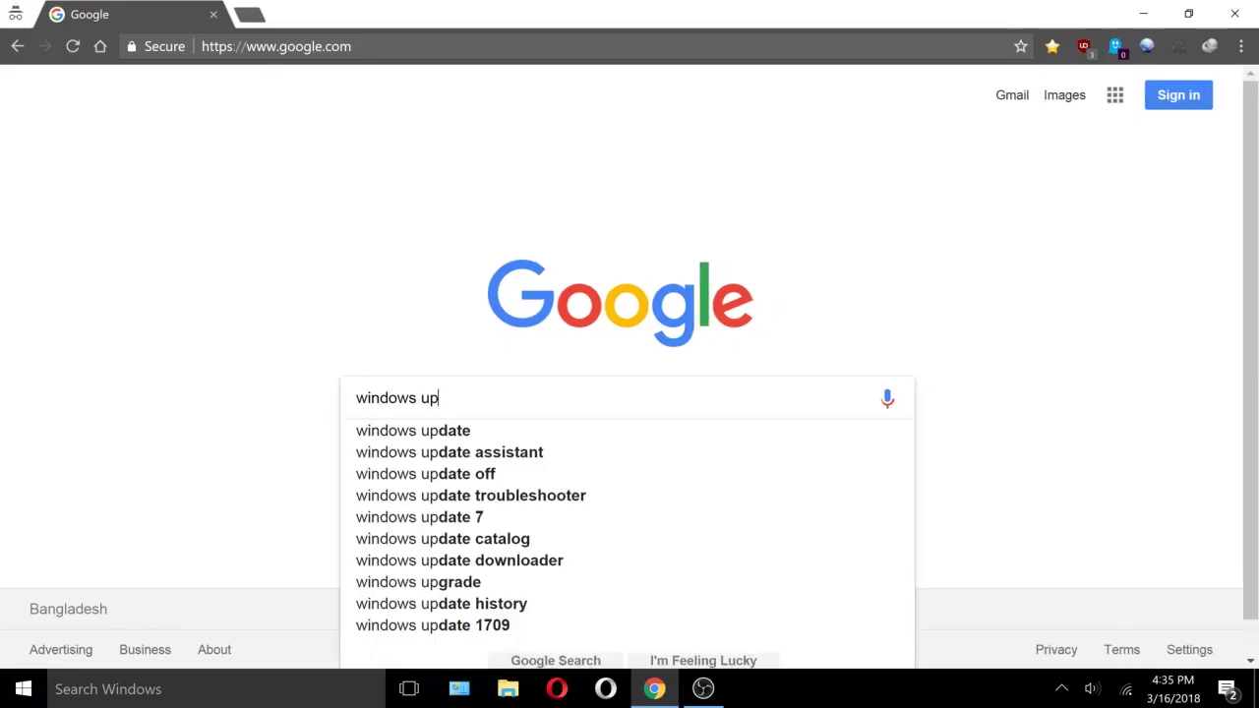
key(Down)
key(Down)
key(Return)
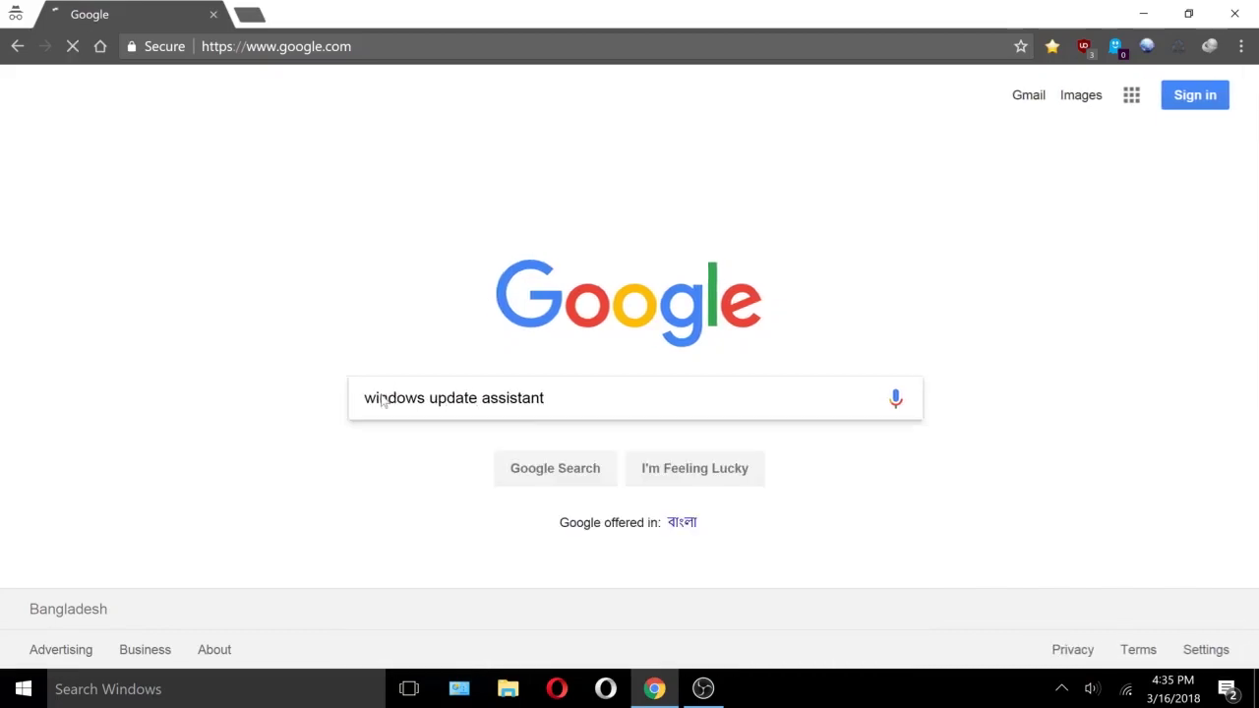
key(alt+Left)
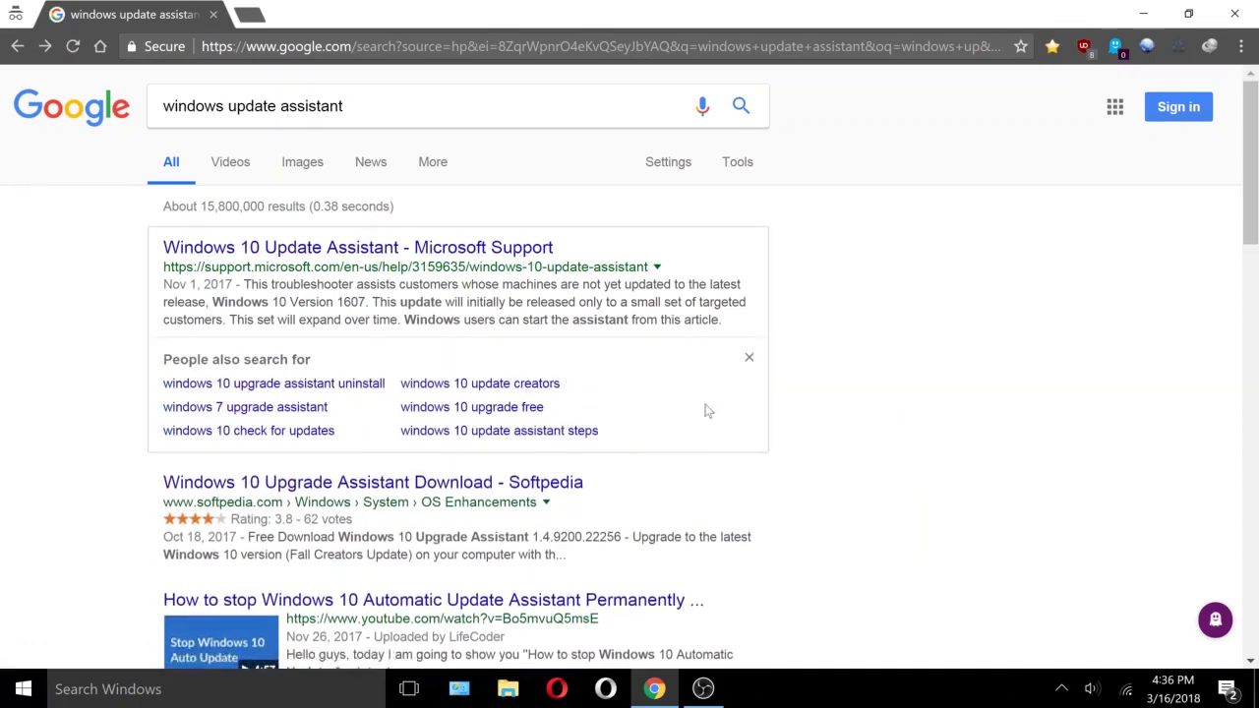
Follow Microsoft Support's article to the Windows 10 software download site and download the Update Assistant
click(279, 253)
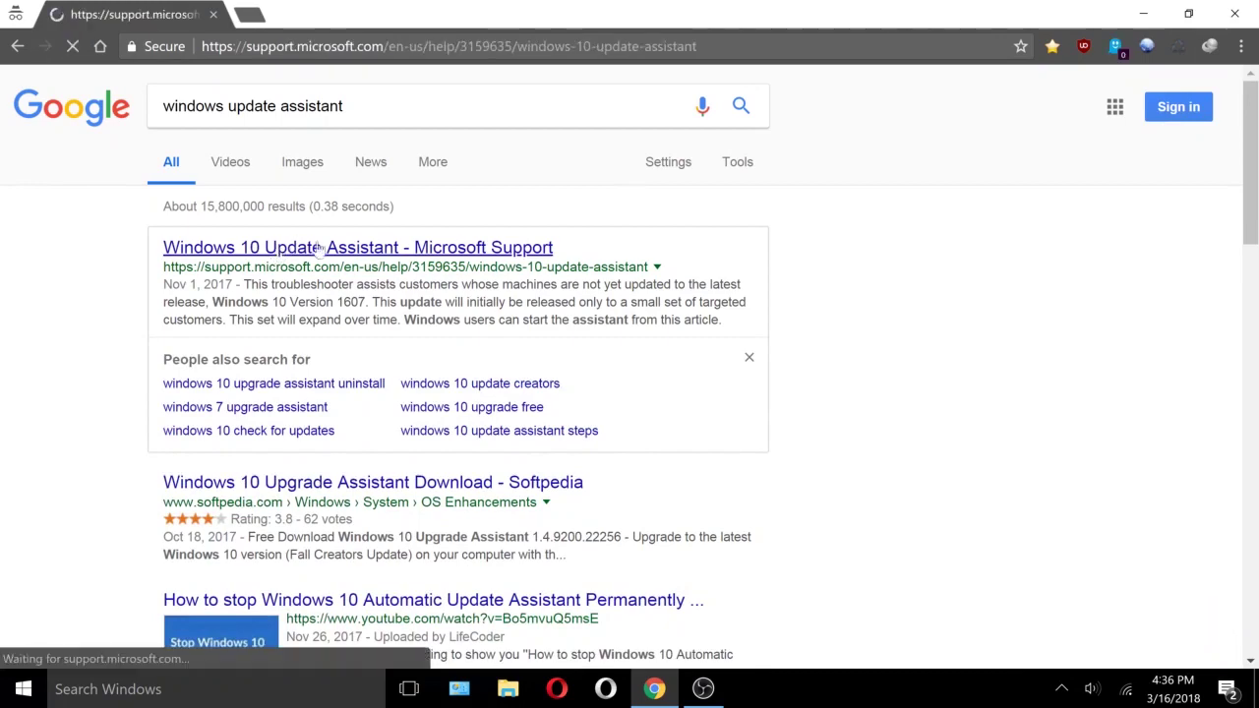
scroll(649, 332, down, 1)
scroll(591, 374, down, 1)
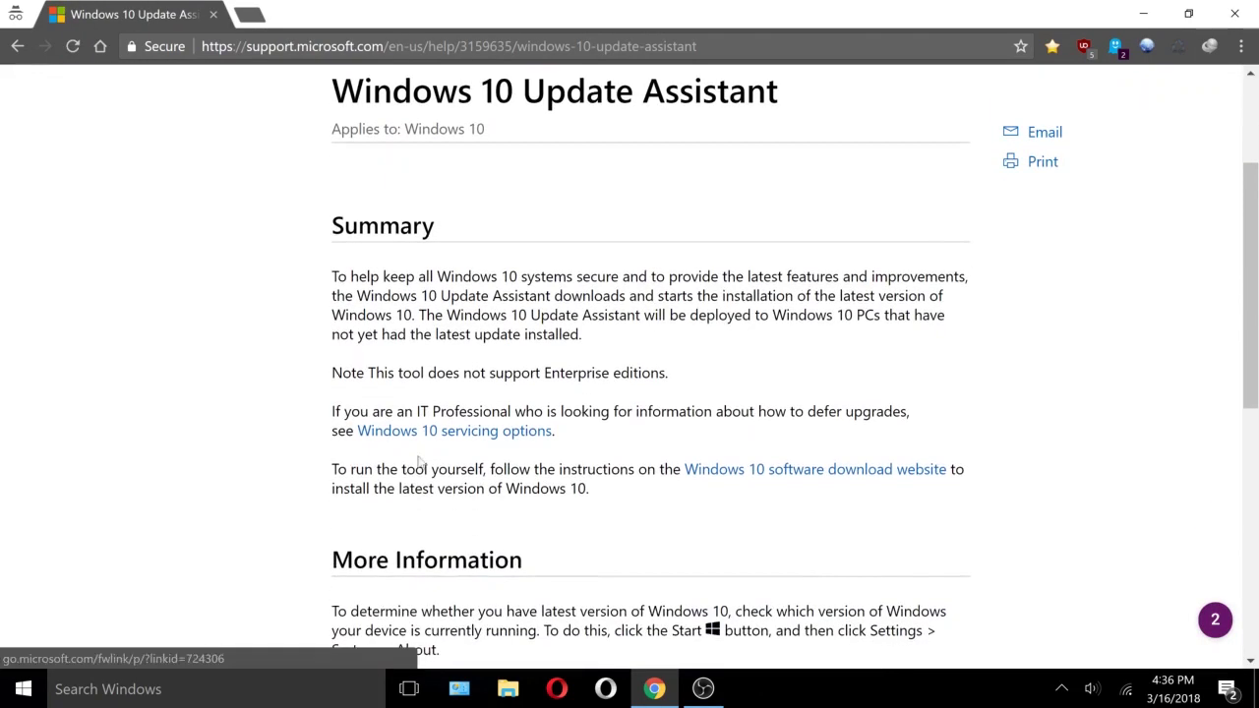
click(812, 479)
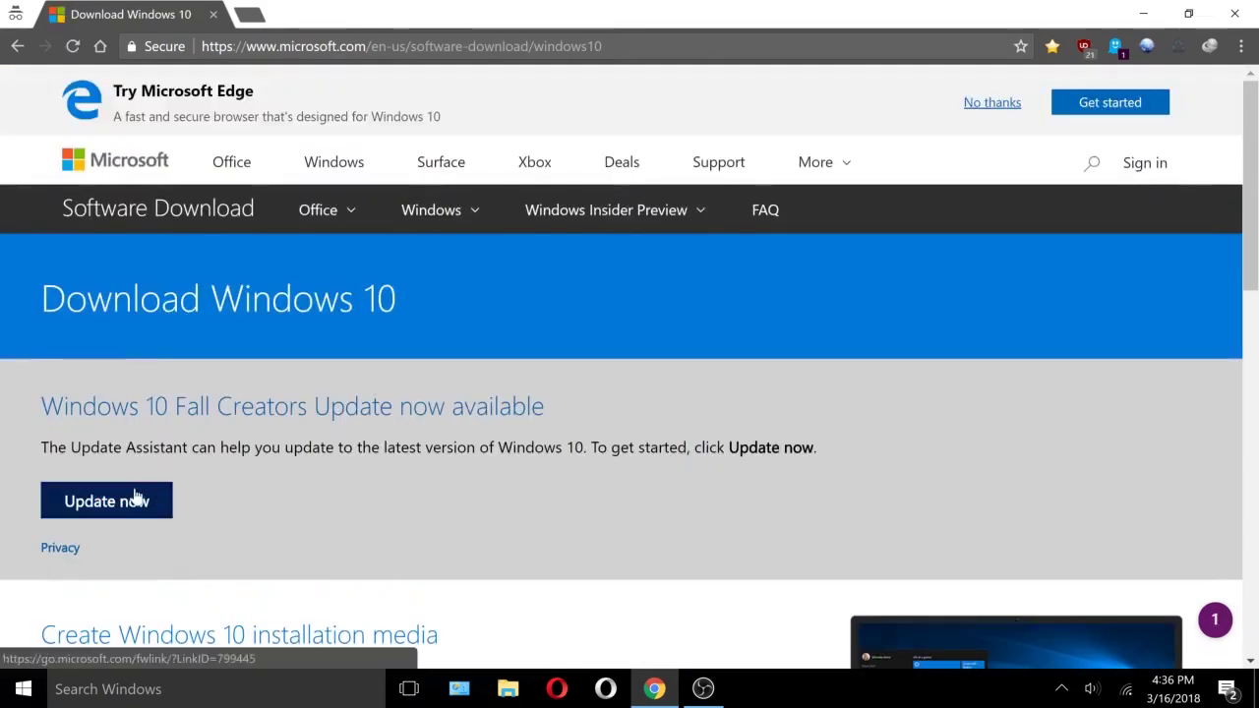
click(137, 497)
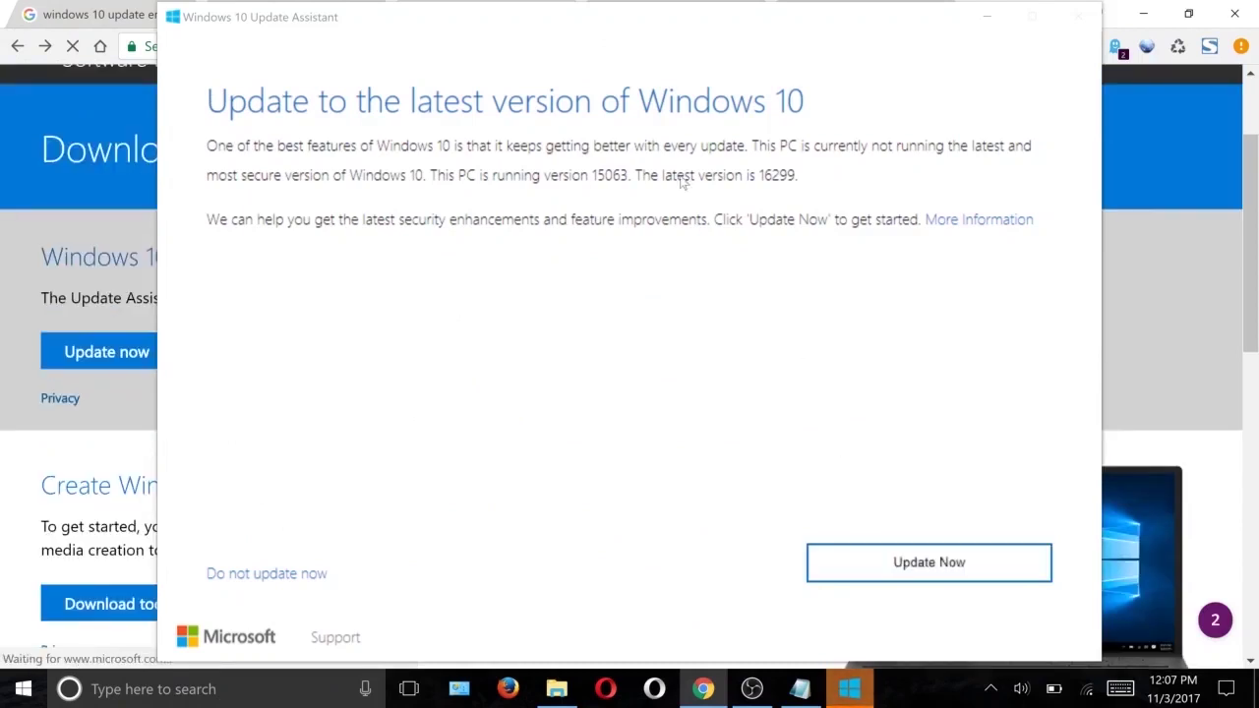
Update to the latest Windows 10 version past the compatibility check, restart, and dismiss the sign-out warning
click(764, 181)
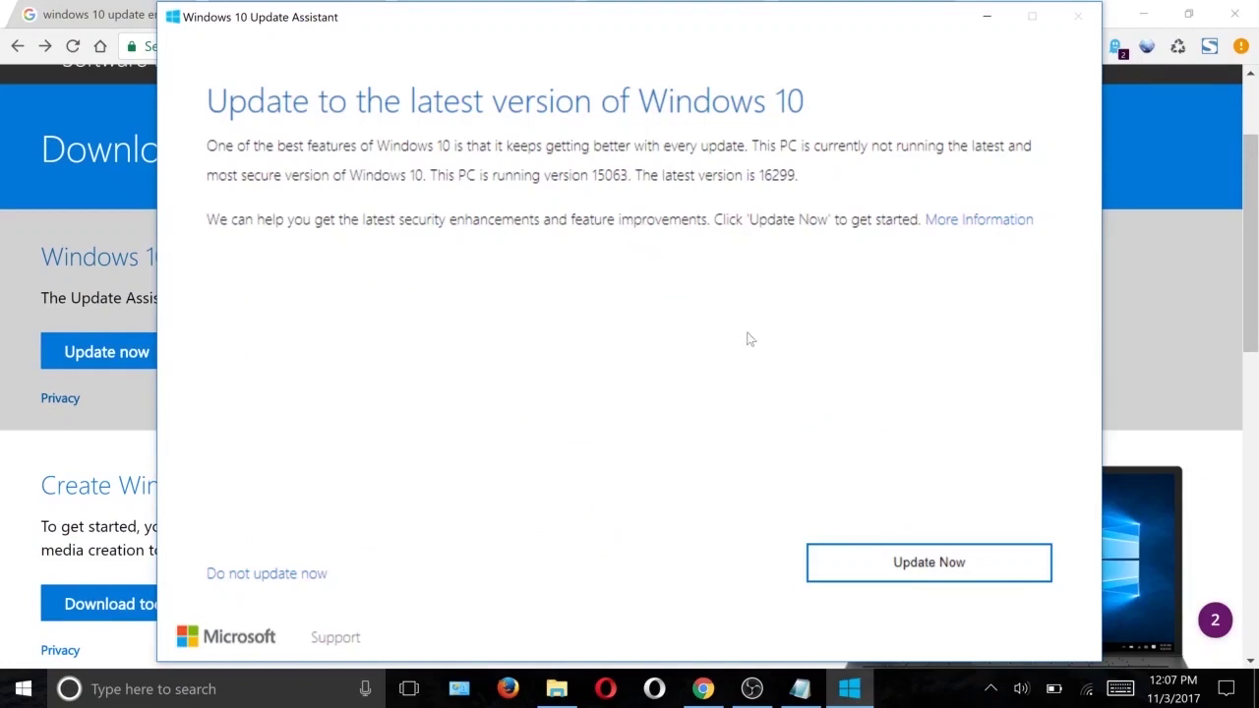
click(880, 570)
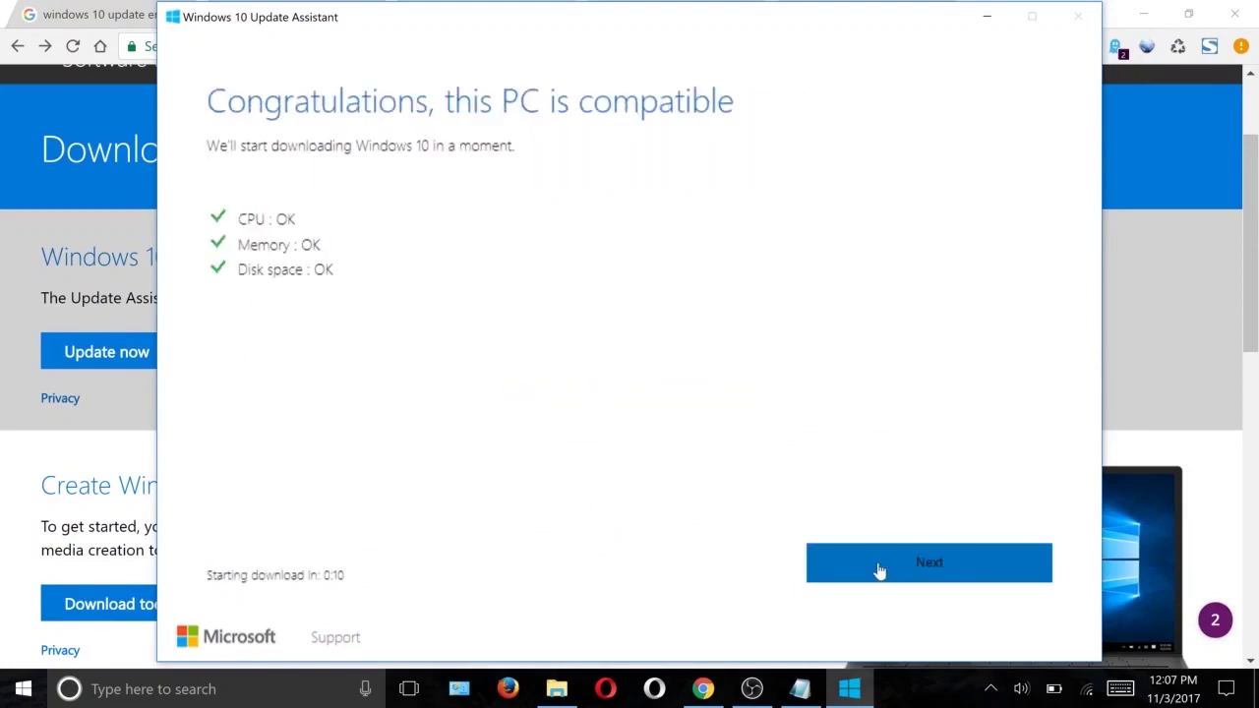
click(879, 571)
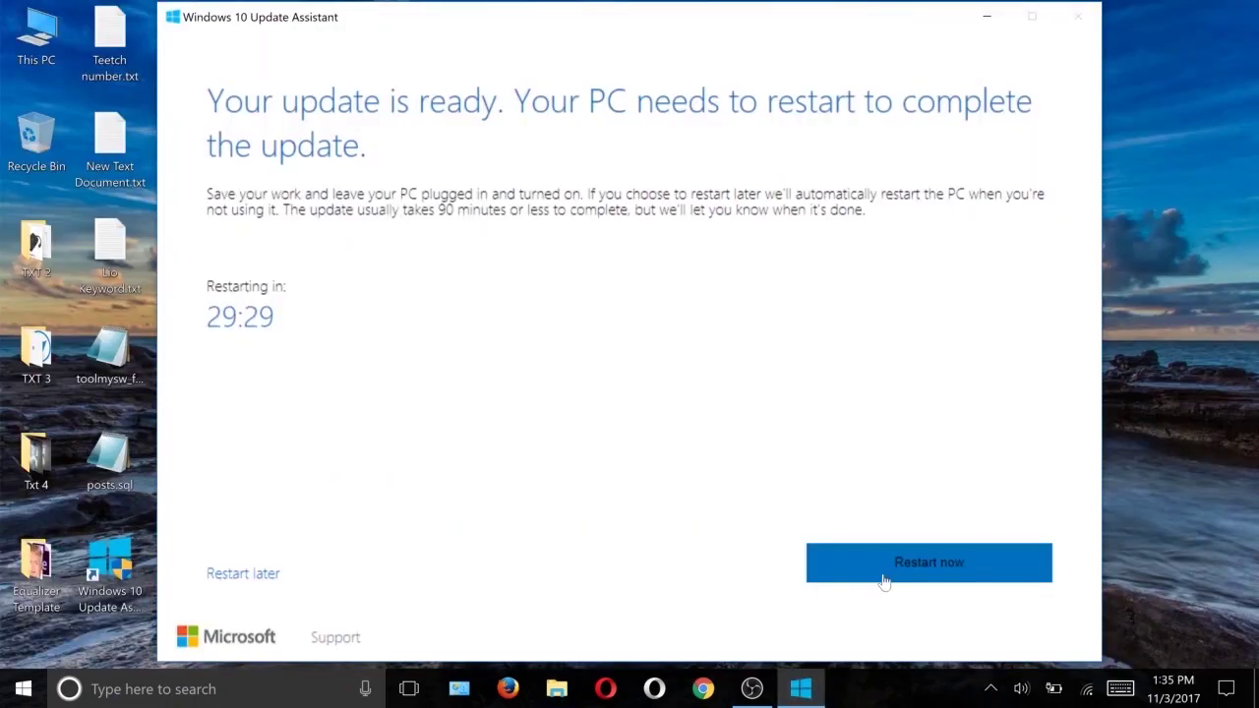
click(885, 580)
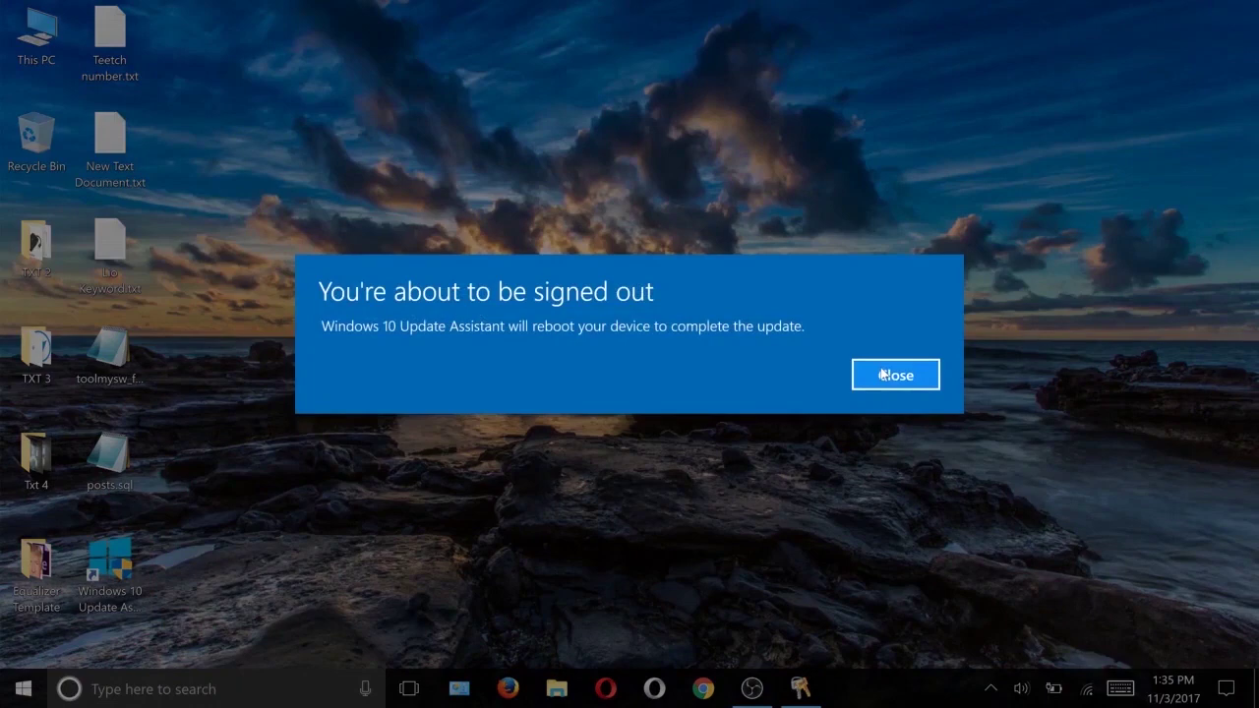
click(882, 375)
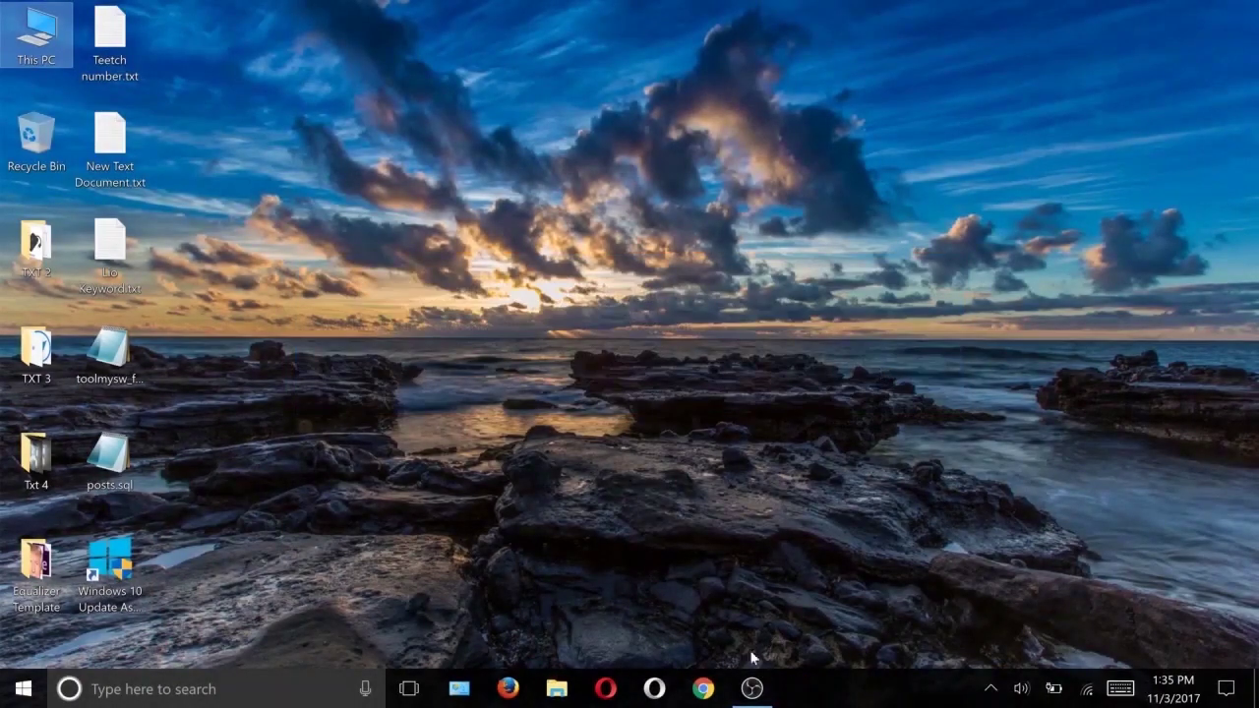
After the reboot, open Windows Settings from the Start menu
click(747, 692)
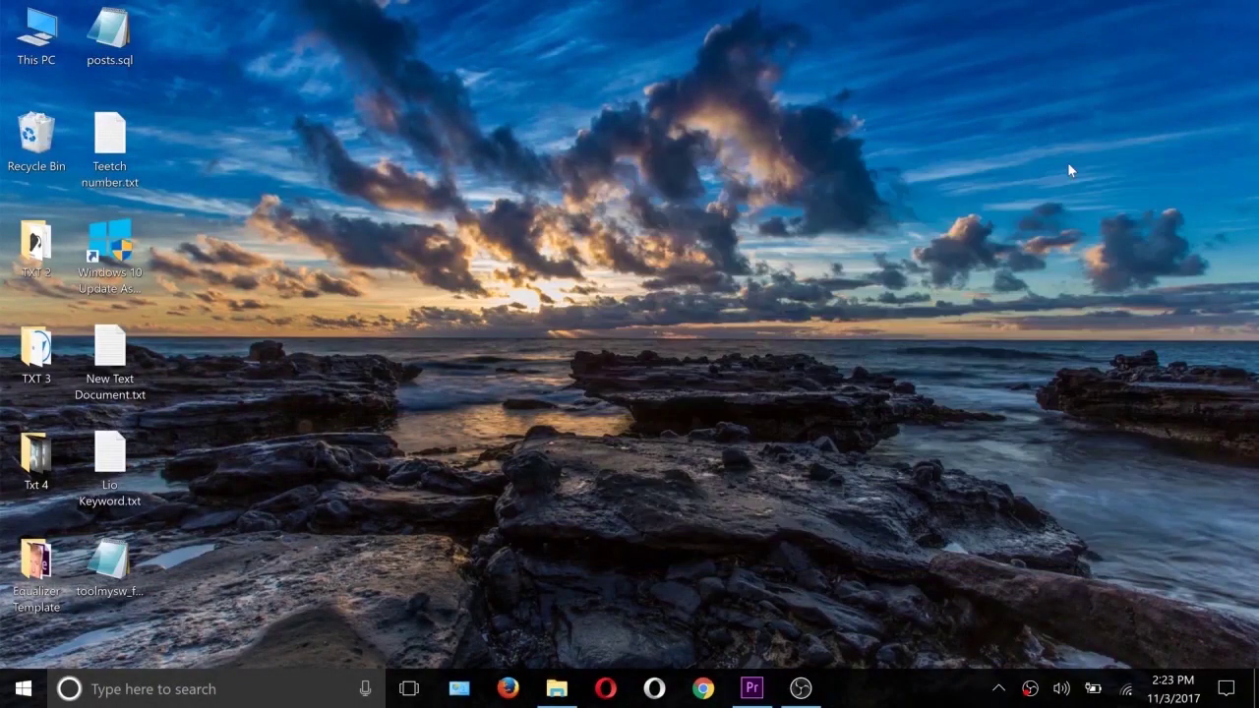
click(23, 689)
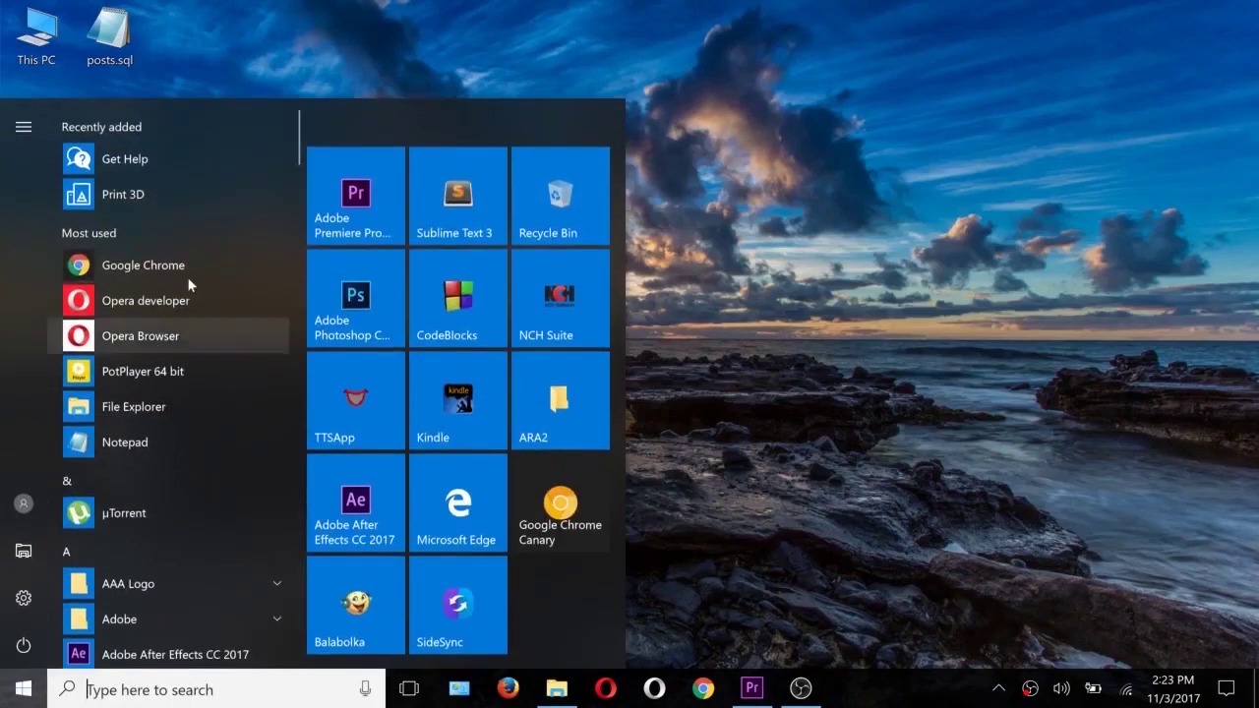
mouse_move(172, 394)
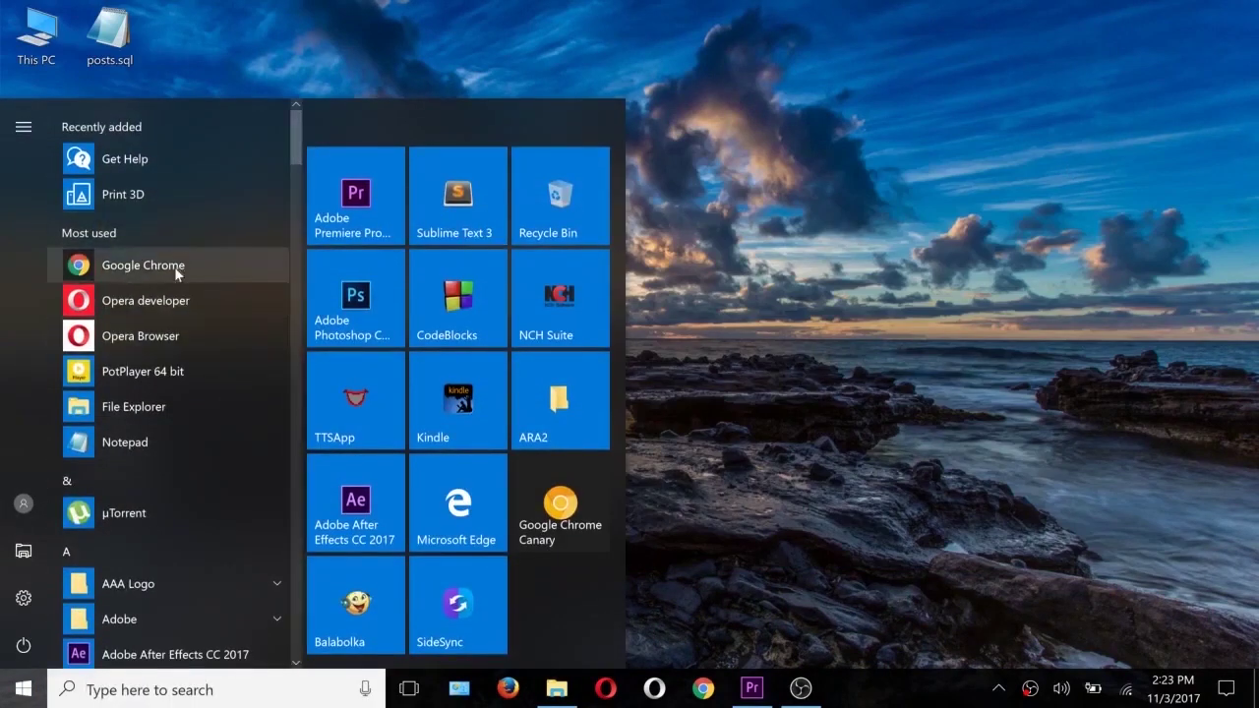
click(23, 598)
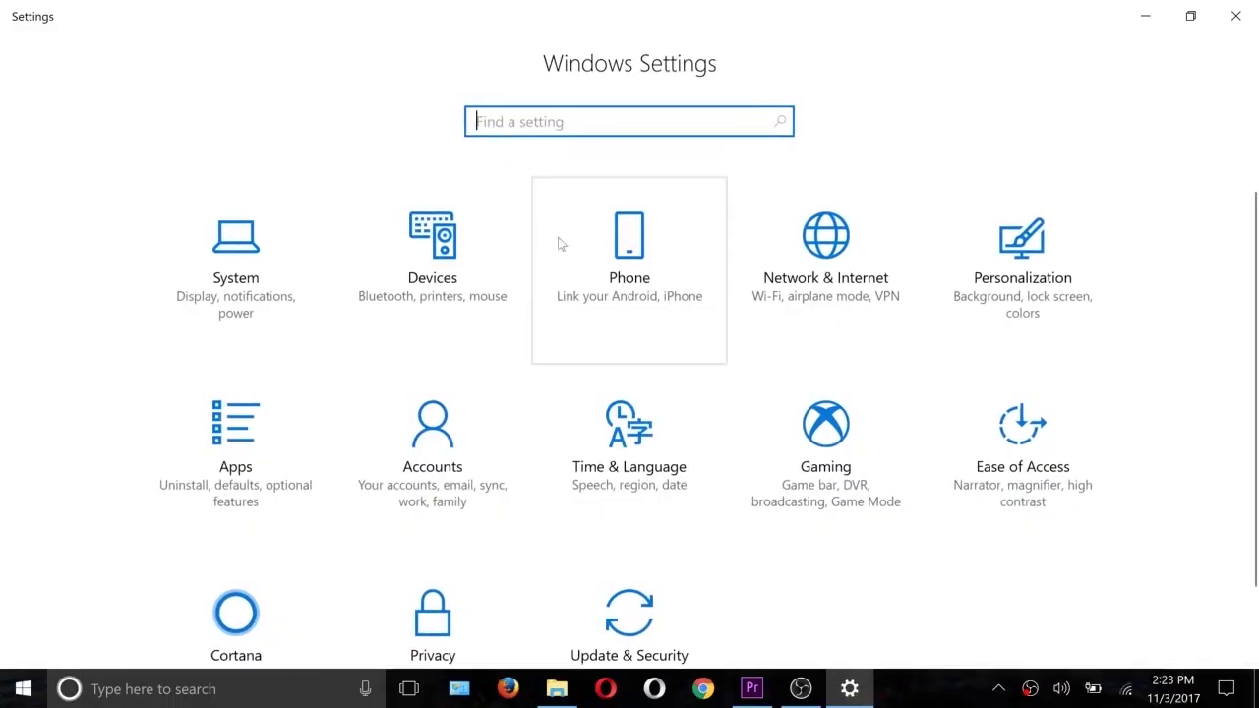
click(632, 268)
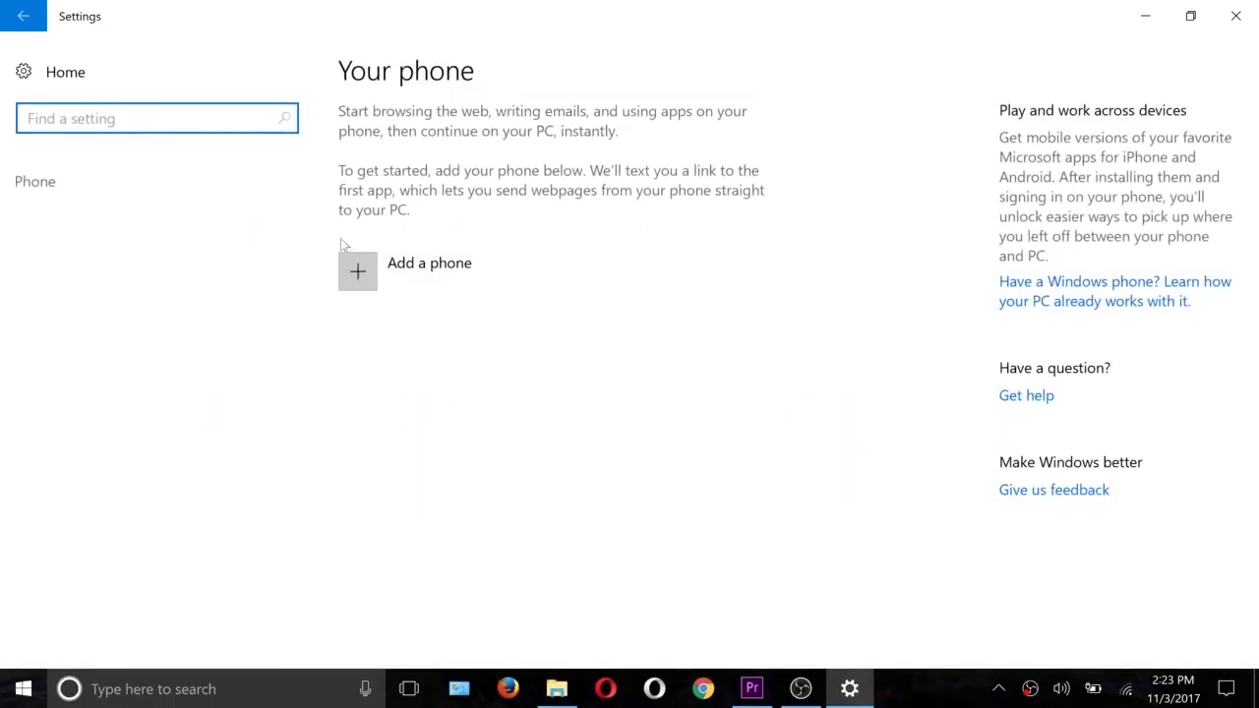
click(20, 25)
scroll(311, 498, down, 1)
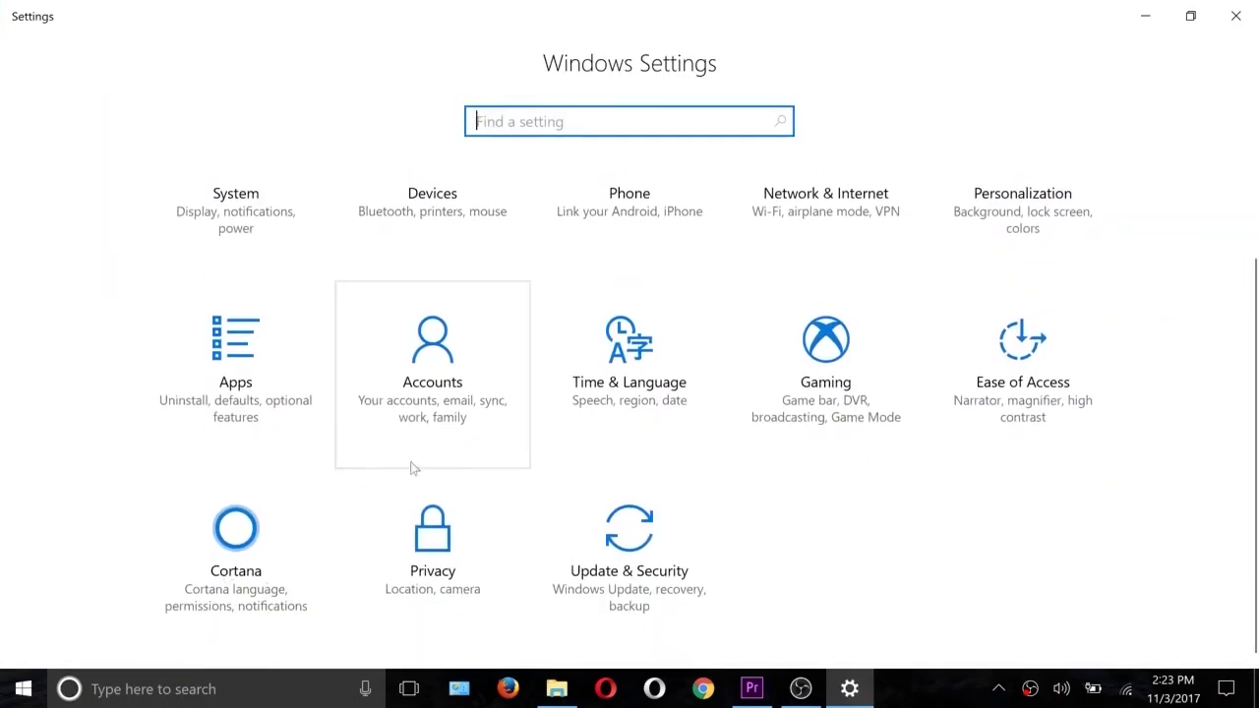
click(804, 372)
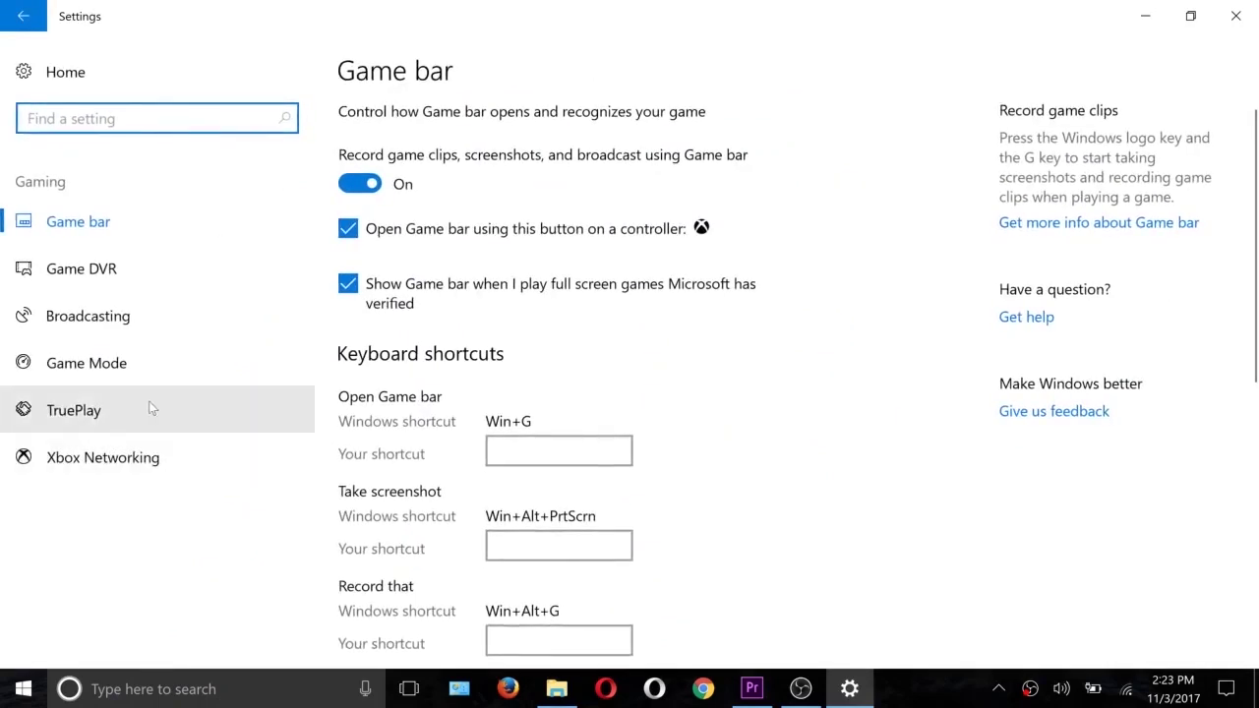
click(111, 428)
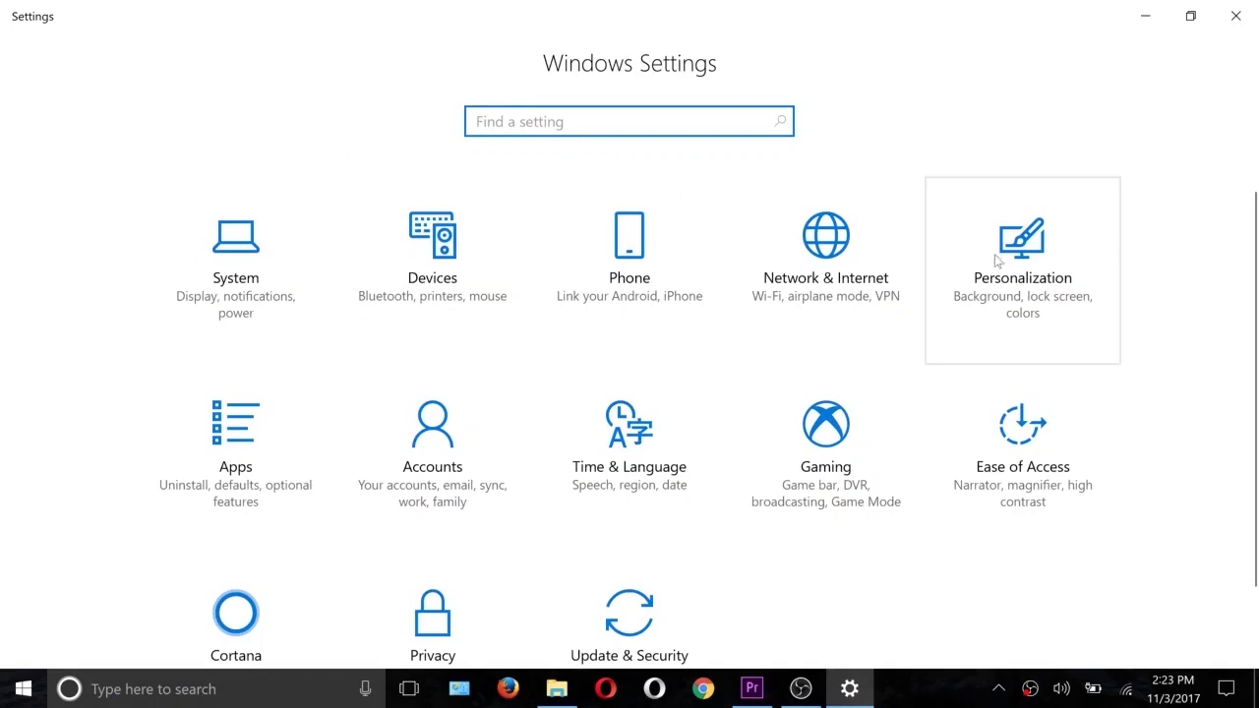
Set the default app mode to Dark under Personalization > Colors, then return to Settings home
click(1021, 253)
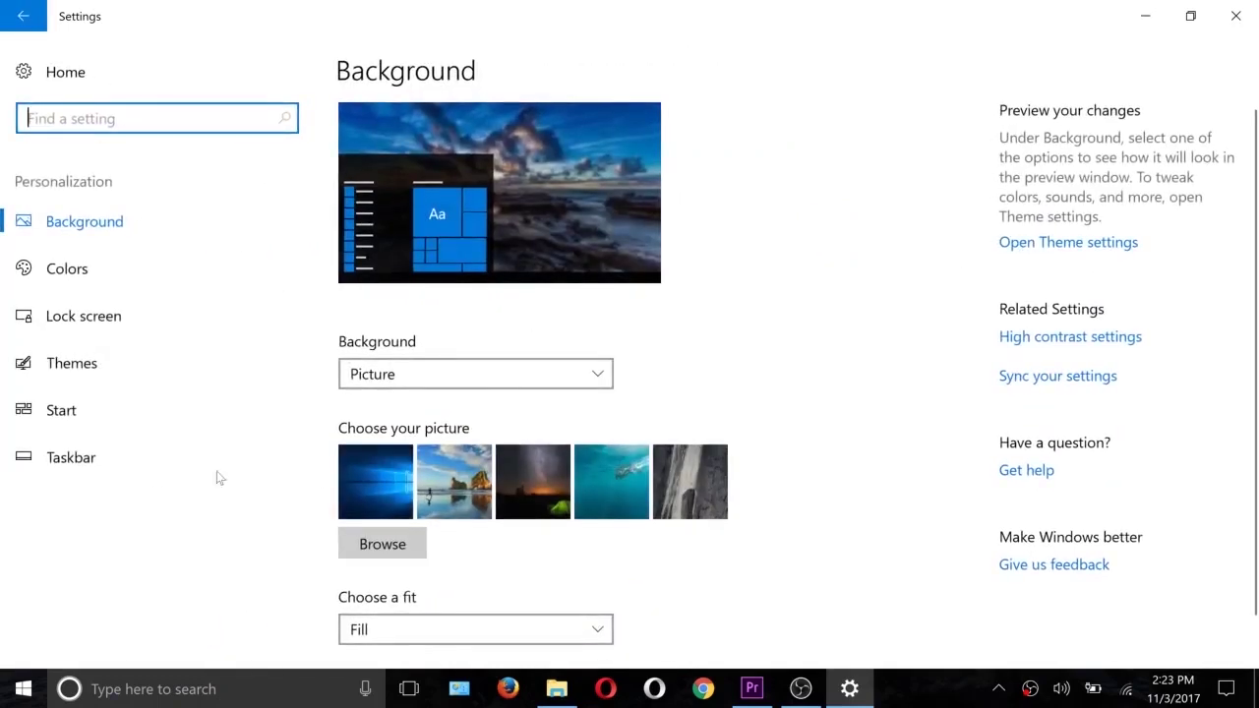
click(79, 274)
scroll(537, 442, down, 10)
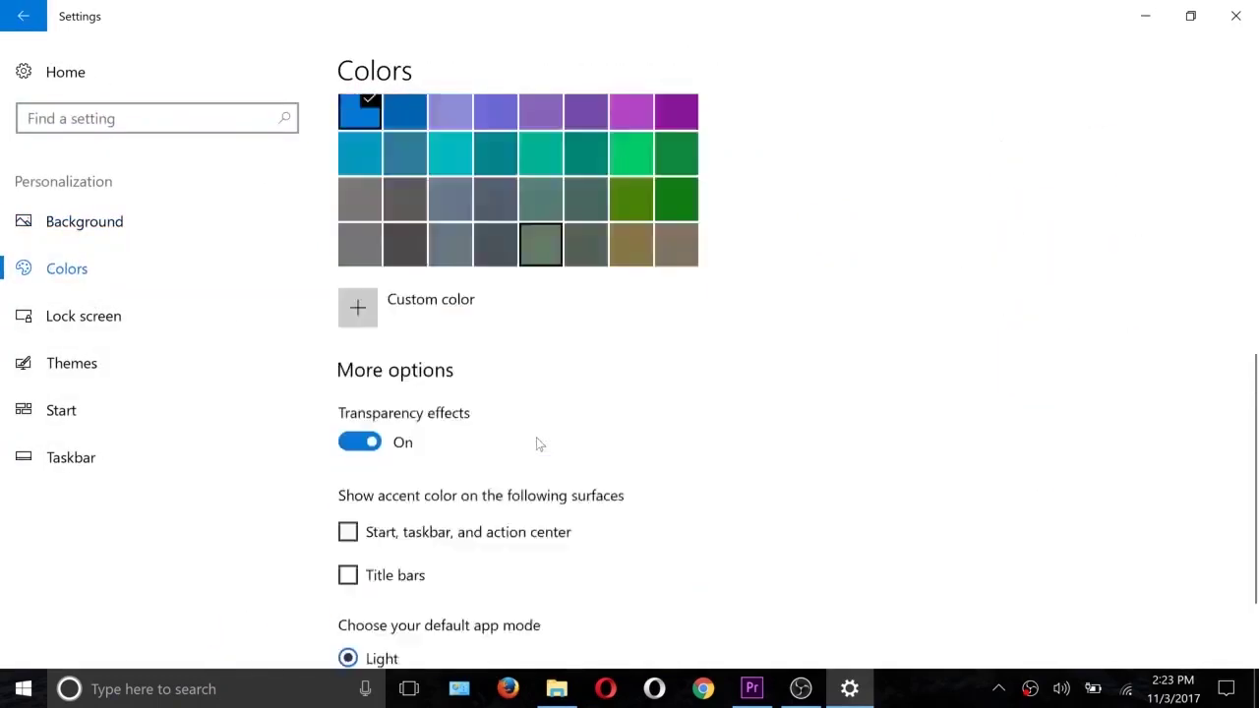
click(349, 590)
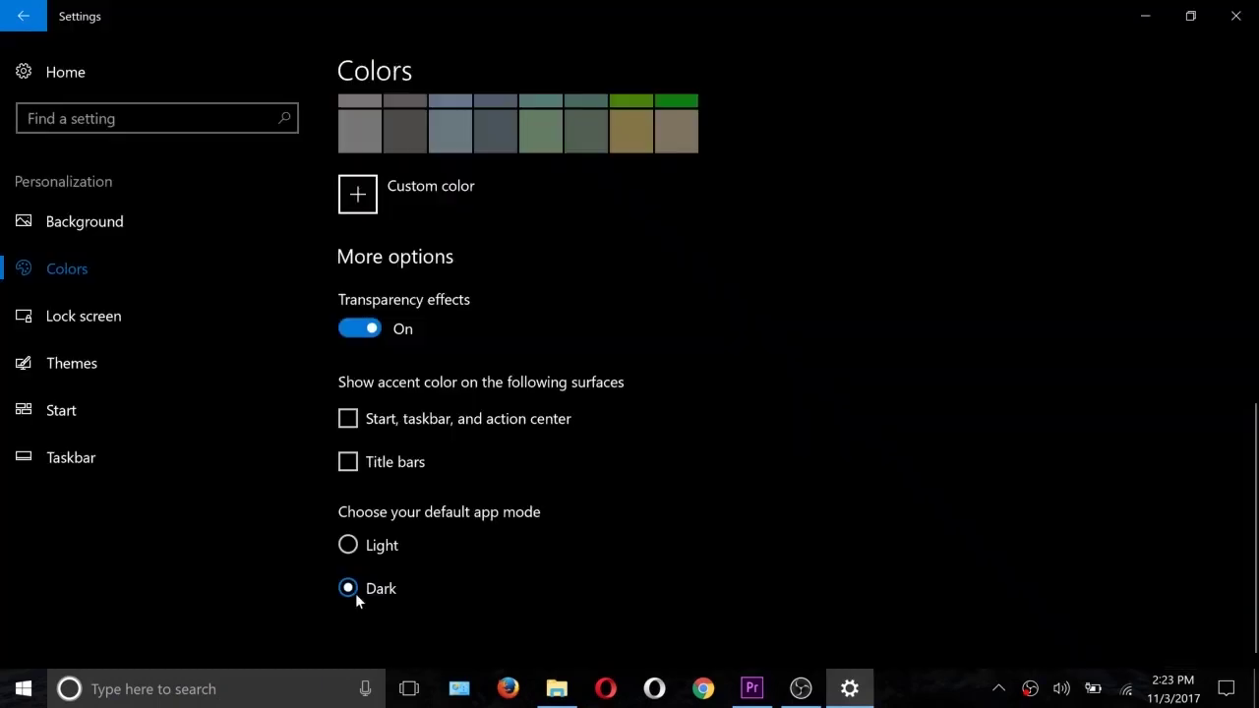
click(21, 19)
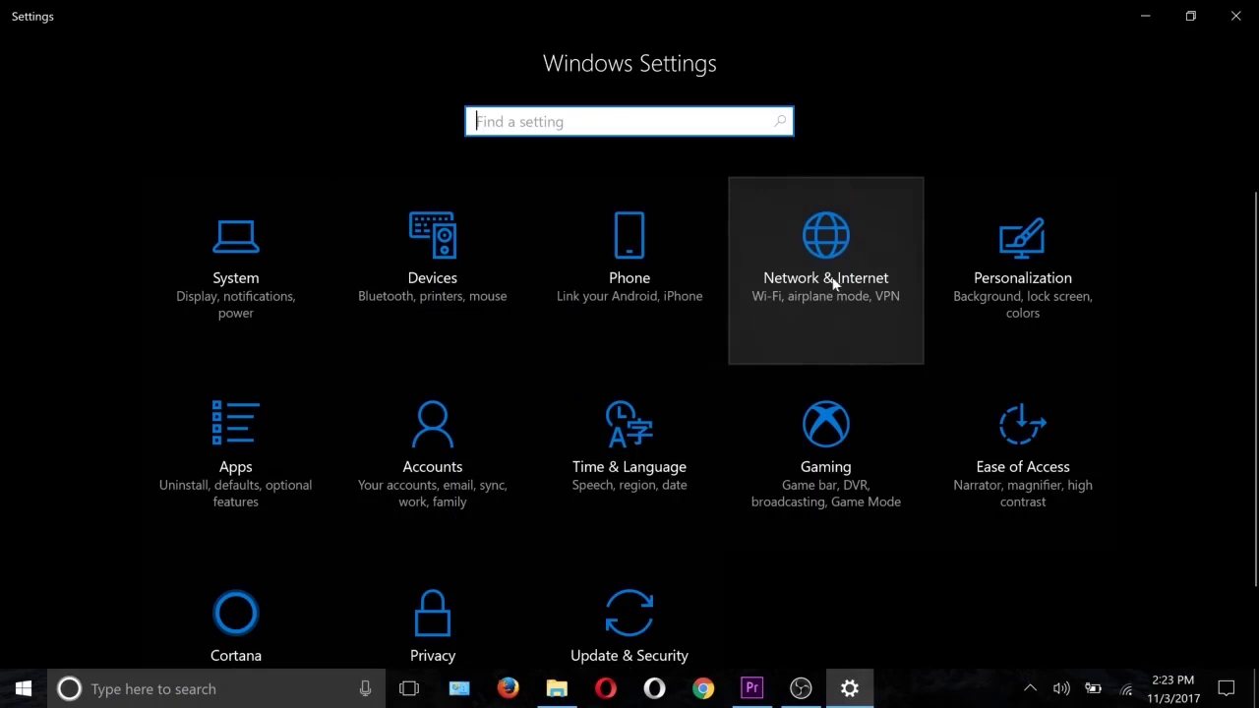
Switch the default app mode back to Light and return to Settings home, then bring up the recorder
click(995, 280)
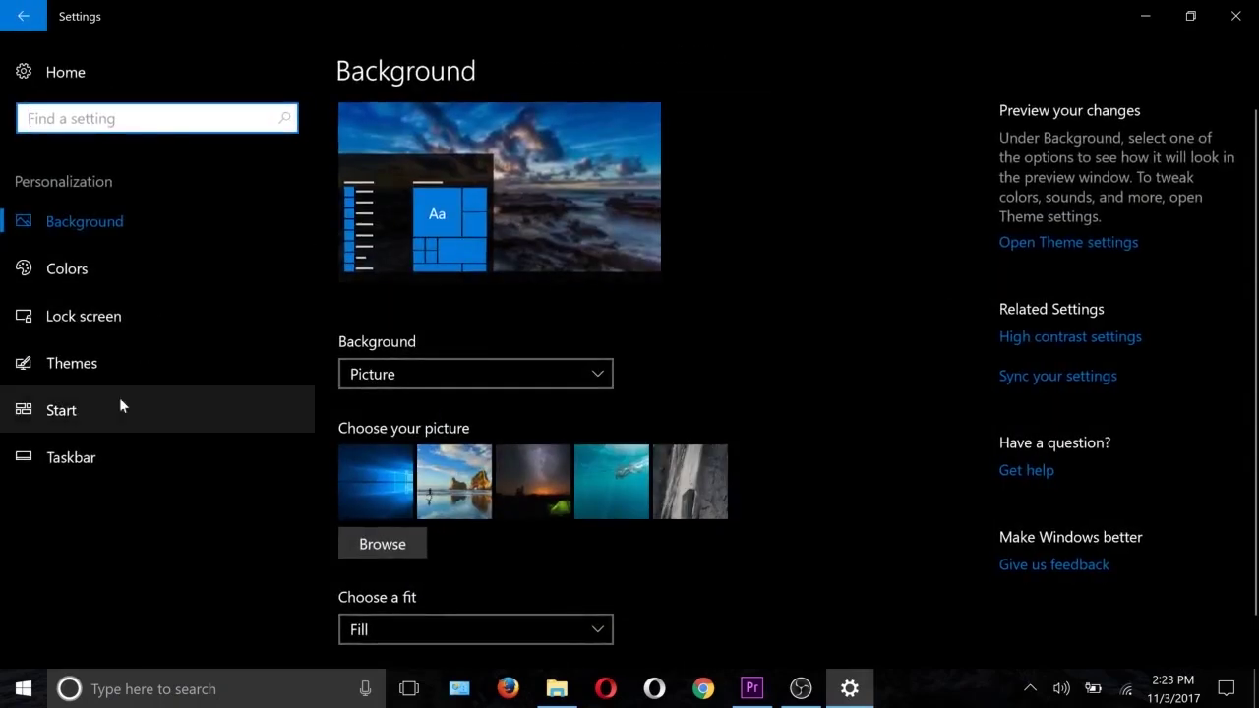
click(91, 280)
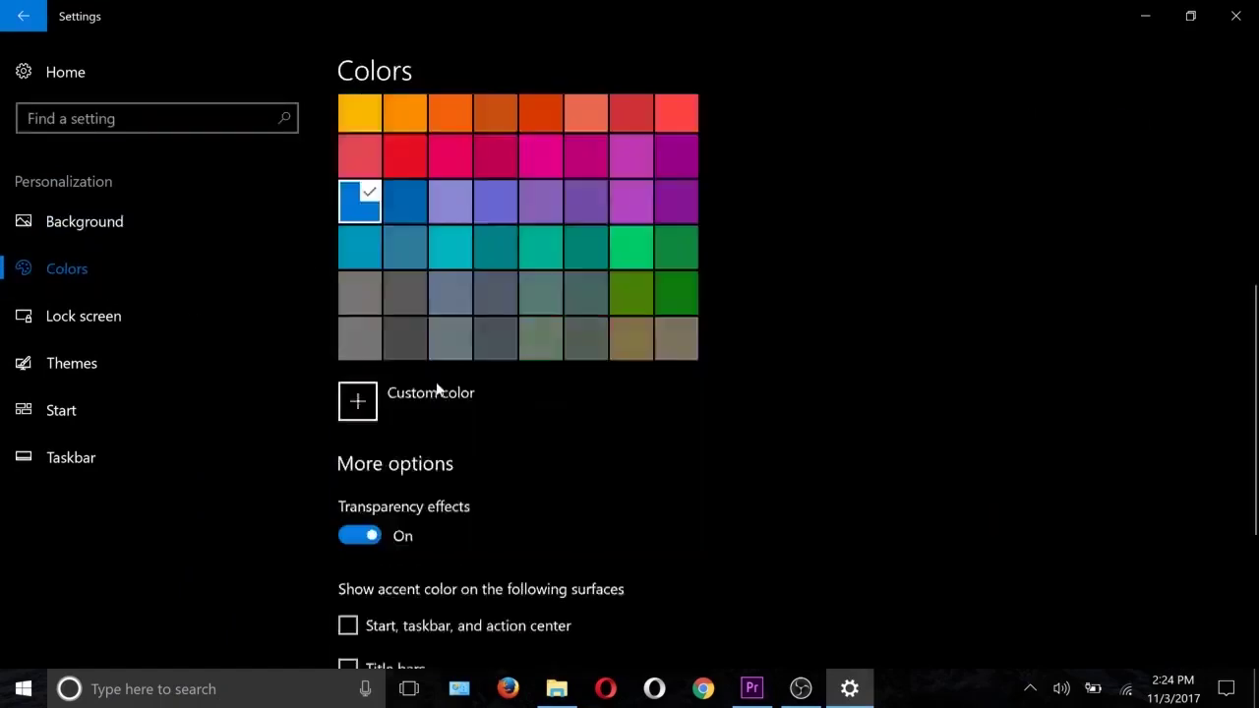
scroll(438, 390, down, 3)
click(374, 548)
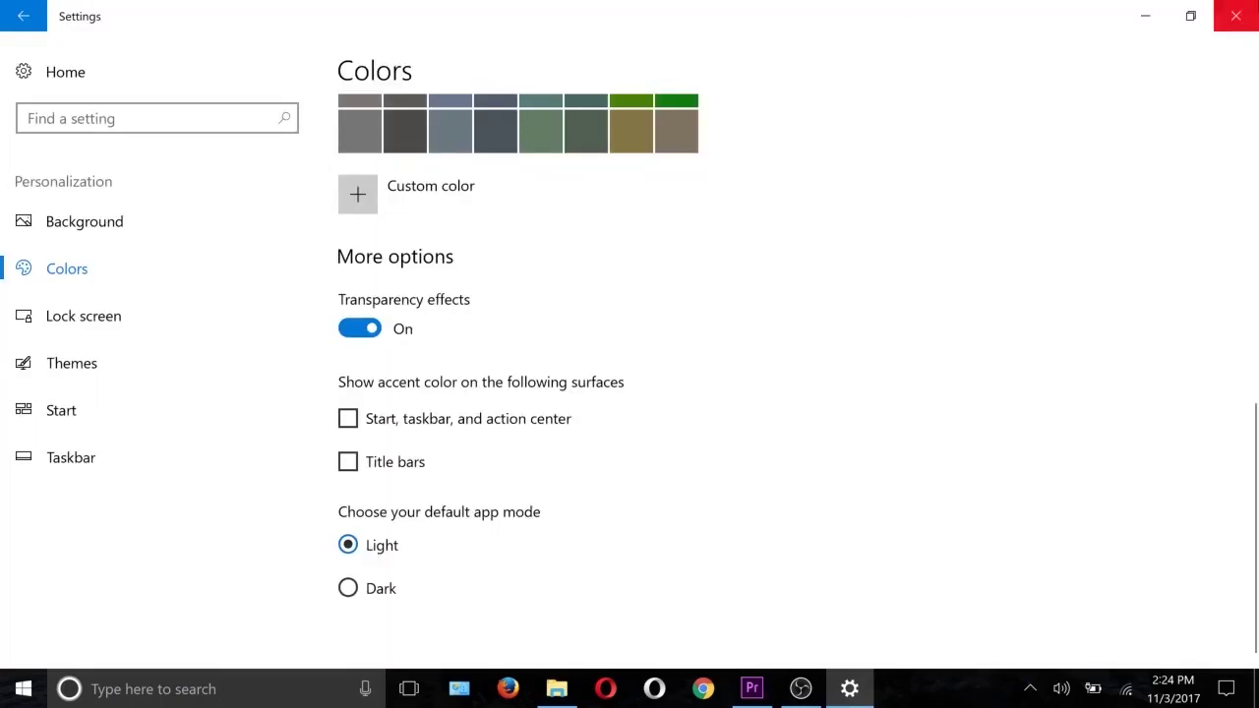
click(29, 18)
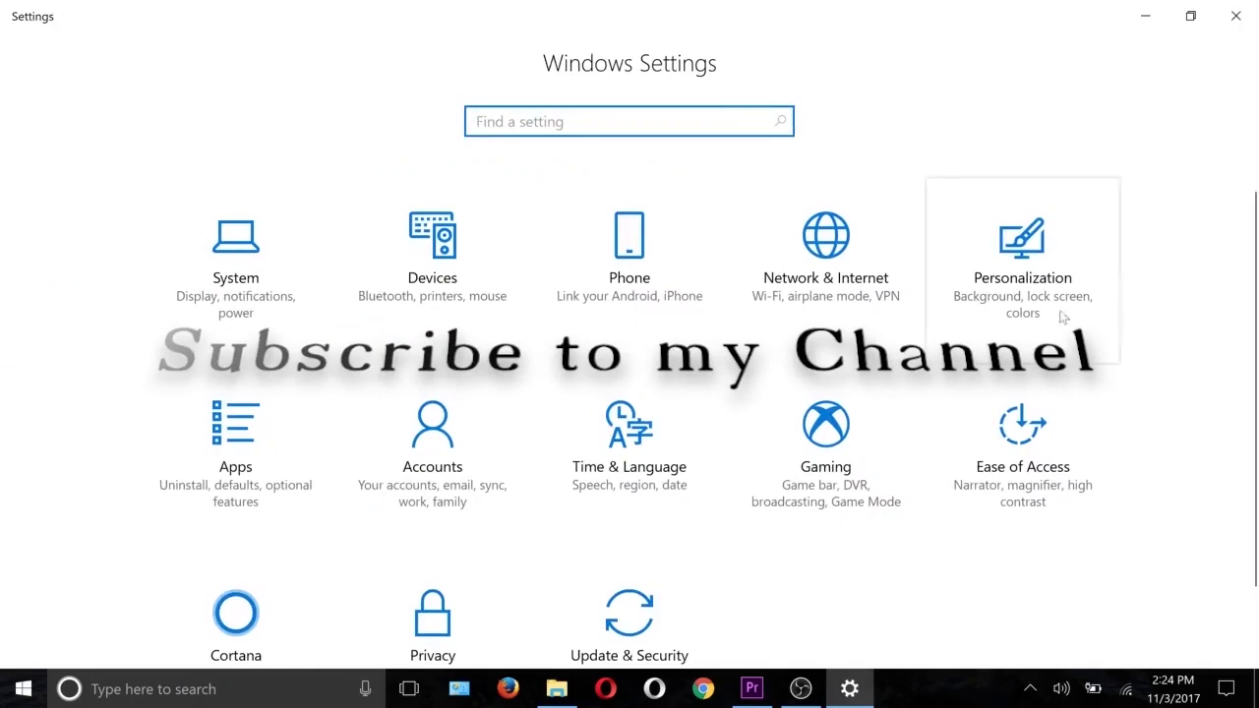
click(801, 689)
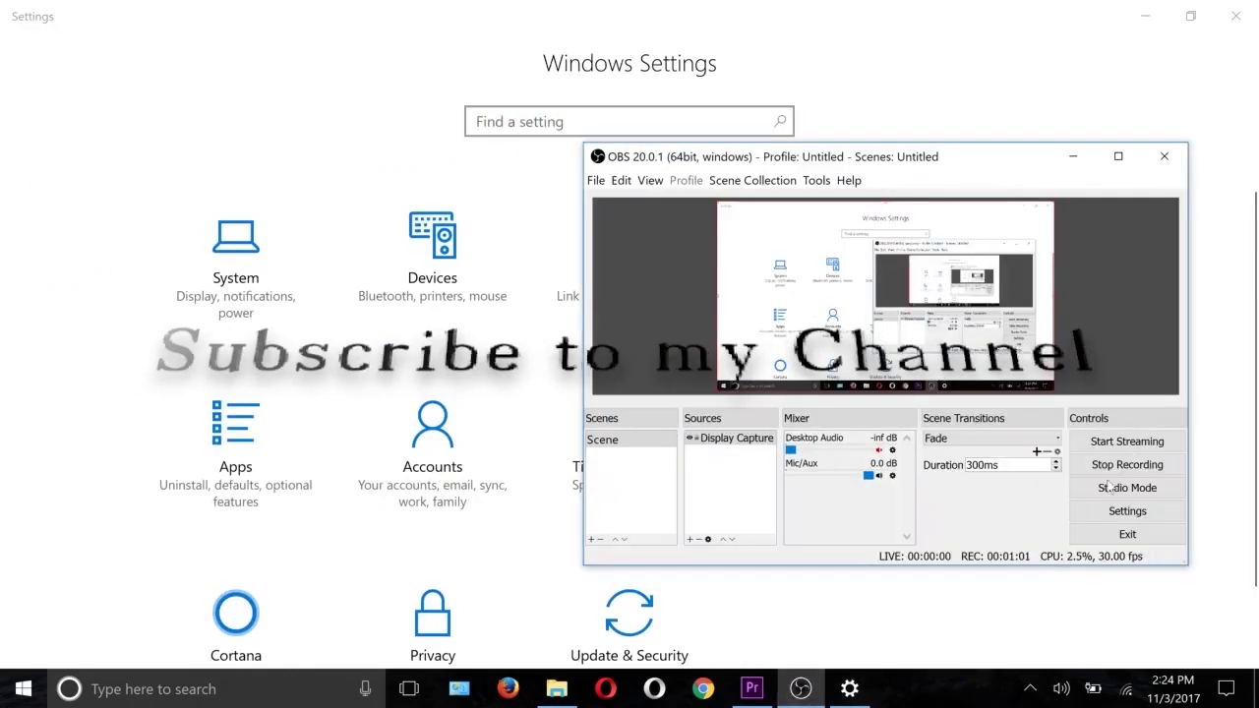